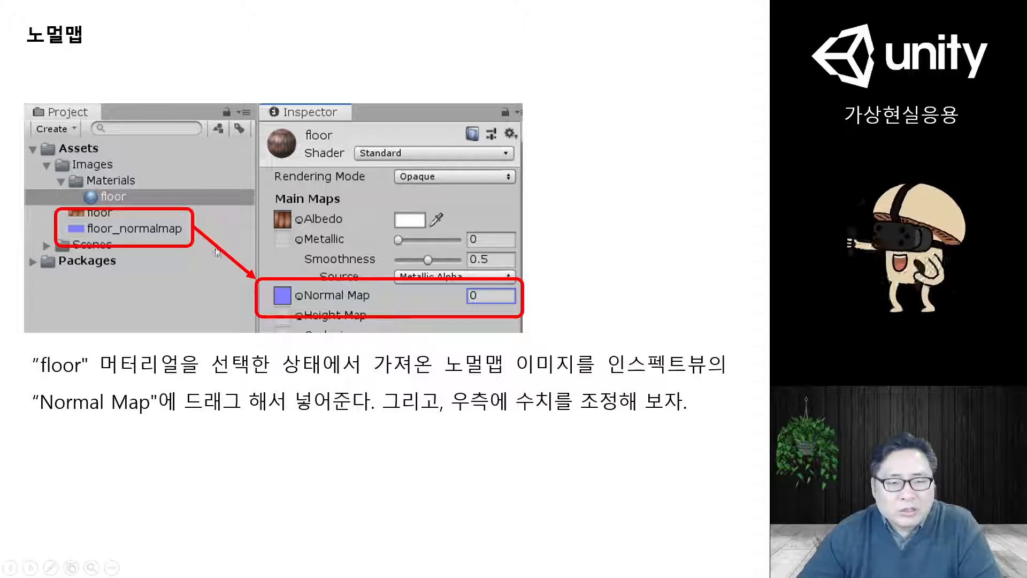
{"action": "left_click", "coordinate": [322, 296]}
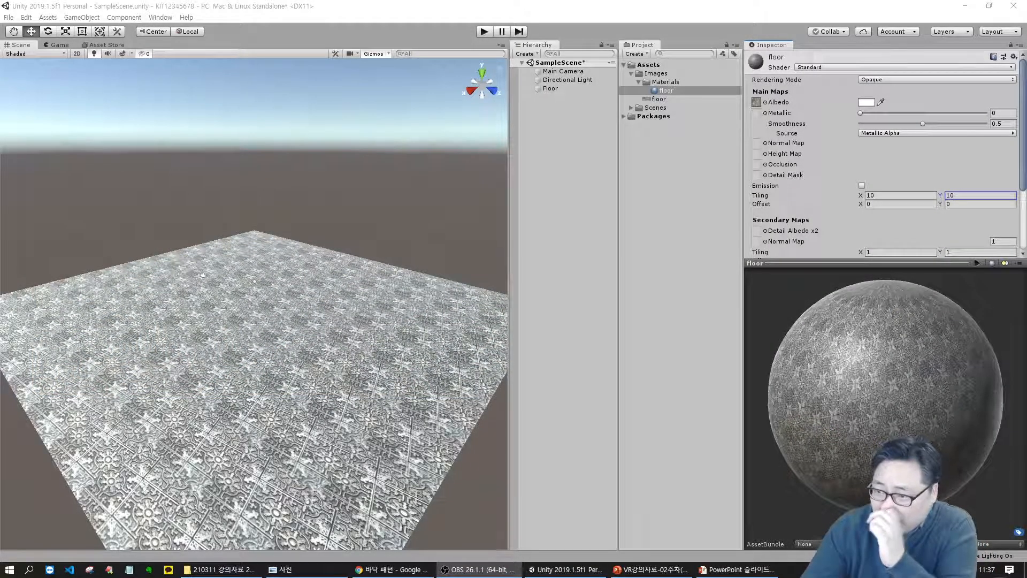
{"action": "left_click", "coordinate": [423, 570]}
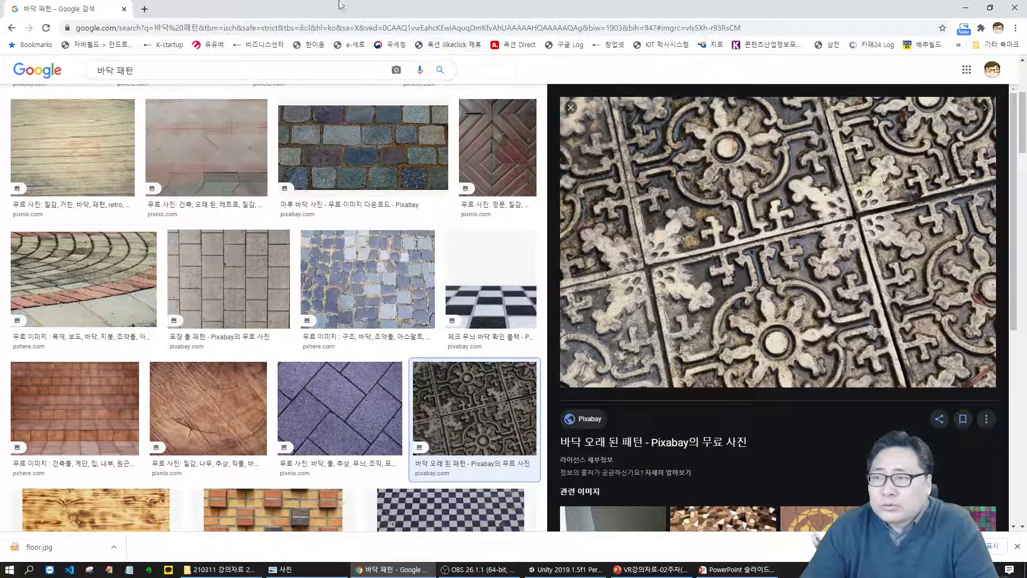
{"action": "left_click", "coordinate": [144, 9]}
{"action": "type", "text": "ㅈㅈㅈ"}
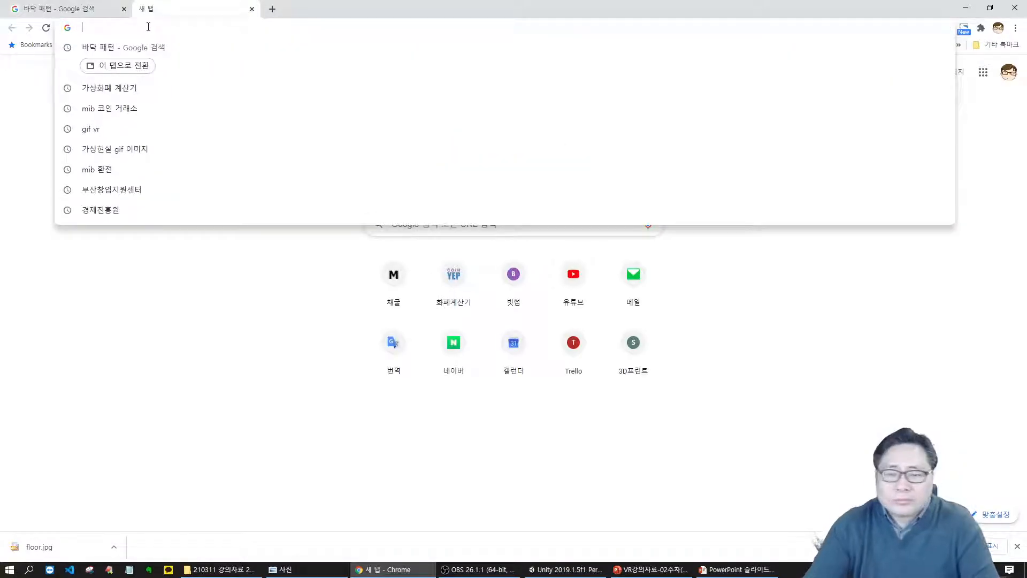
{"action": "key", "text": "BackSpace"}
{"action": "key", "text": "BackSpace"}
{"action": "key", "text": "BackSpace"}
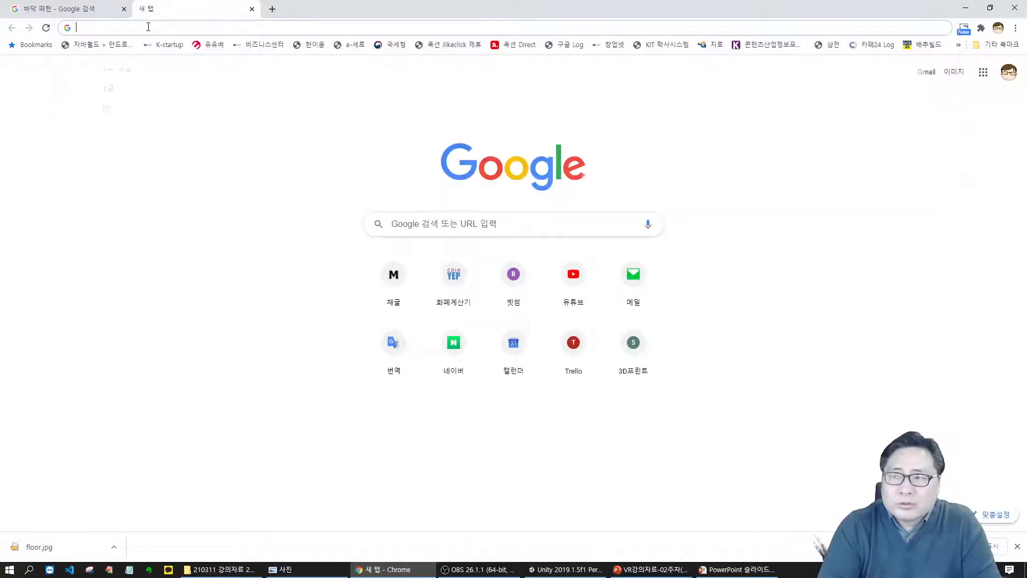
{"action": "type", "text": "www.sma"}
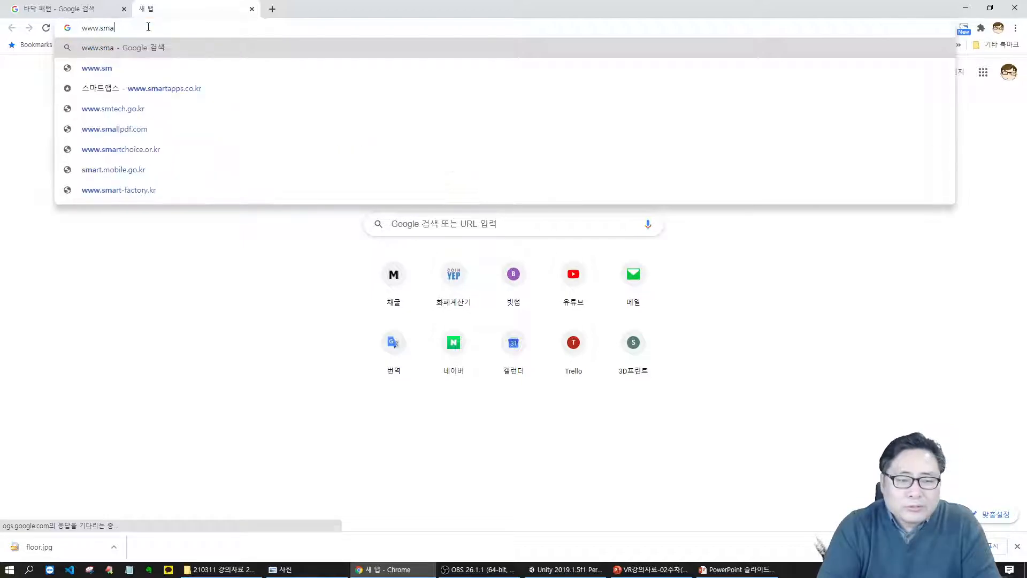
{"action": "type", "text": "rt-page.ne"}
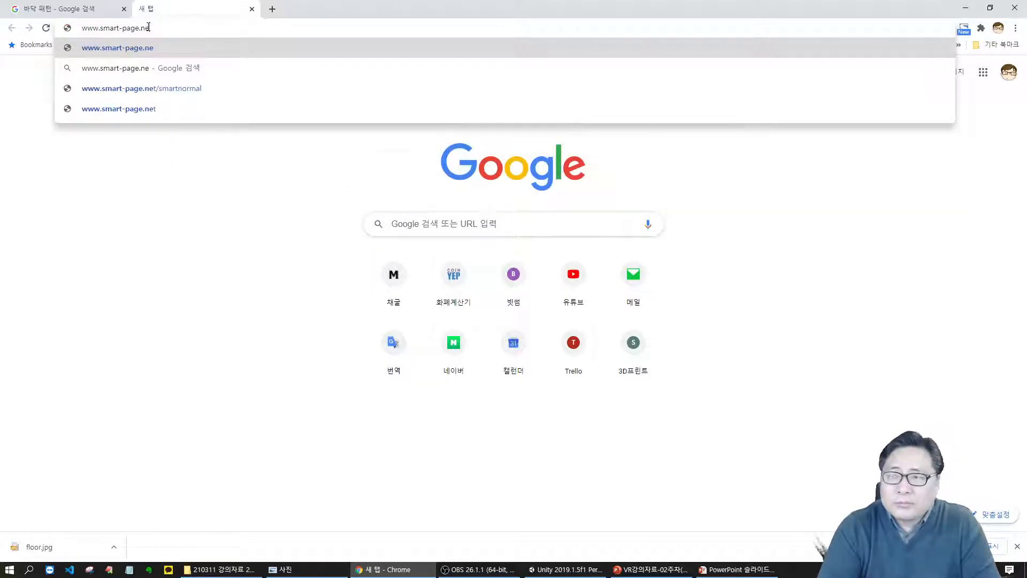
{"action": "type", "text": "t/smar"}
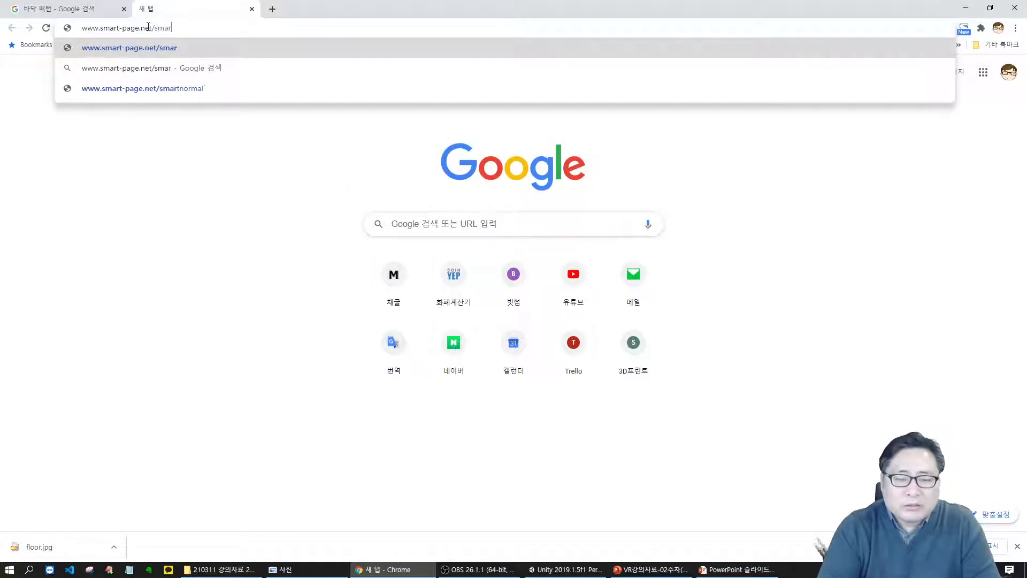
{"action": "type", "text": "tnormal/"}
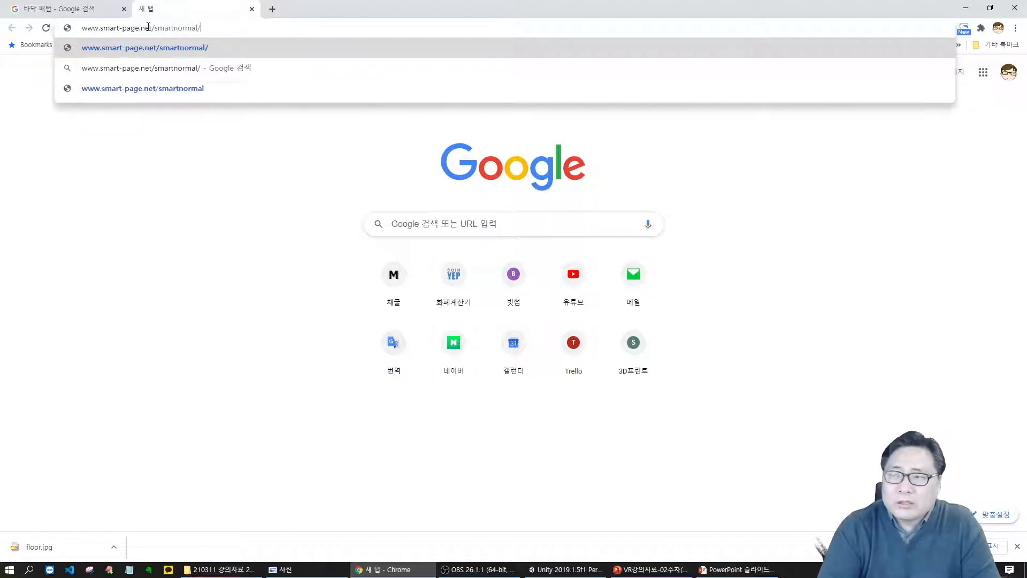
{"action": "key", "text": "Return"}
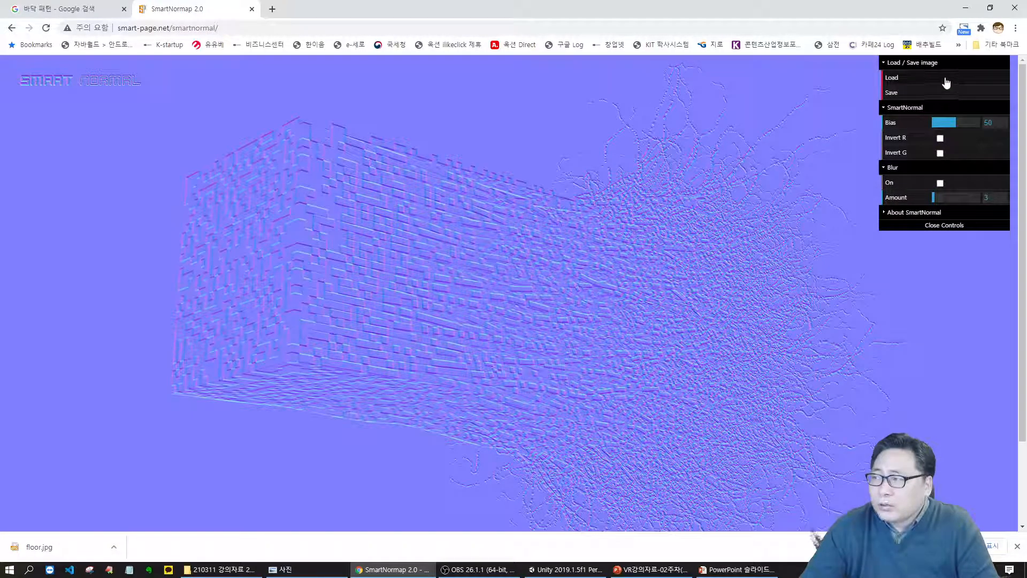
Step: Load floor.jpg from the Pictures folder into the SmartNormal generator
{"action": "left_click", "coordinate": [945, 78]}
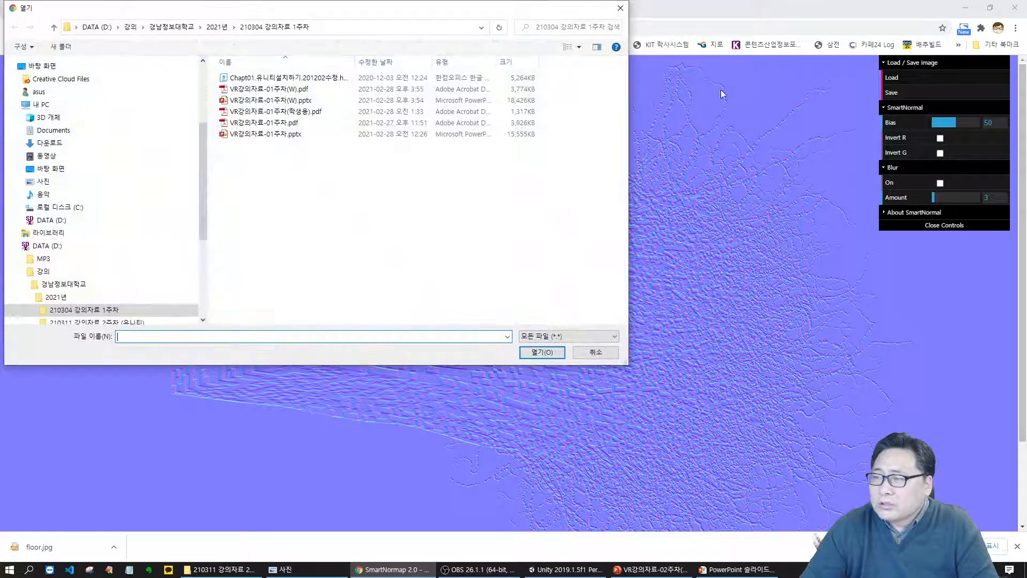
{"action": "left_click", "coordinate": [44, 181]}
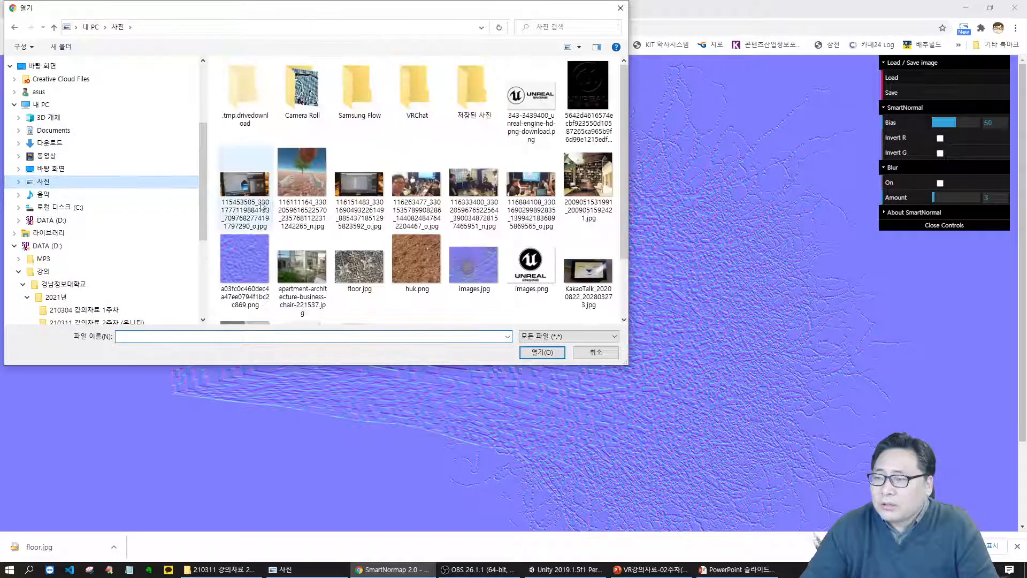
{"action": "double_click", "coordinate": [364, 264]}
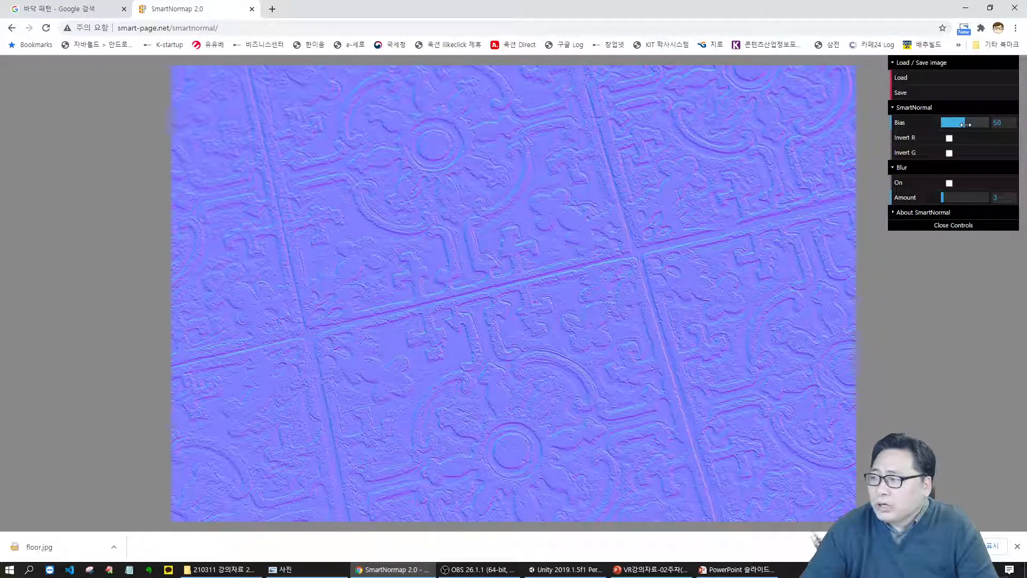
Step: Set the normal map's Bias to 73 and save the generated image to the computer
{"action": "left_click_drag", "start_coordinate": [966, 124], "coordinate": [977, 123]}
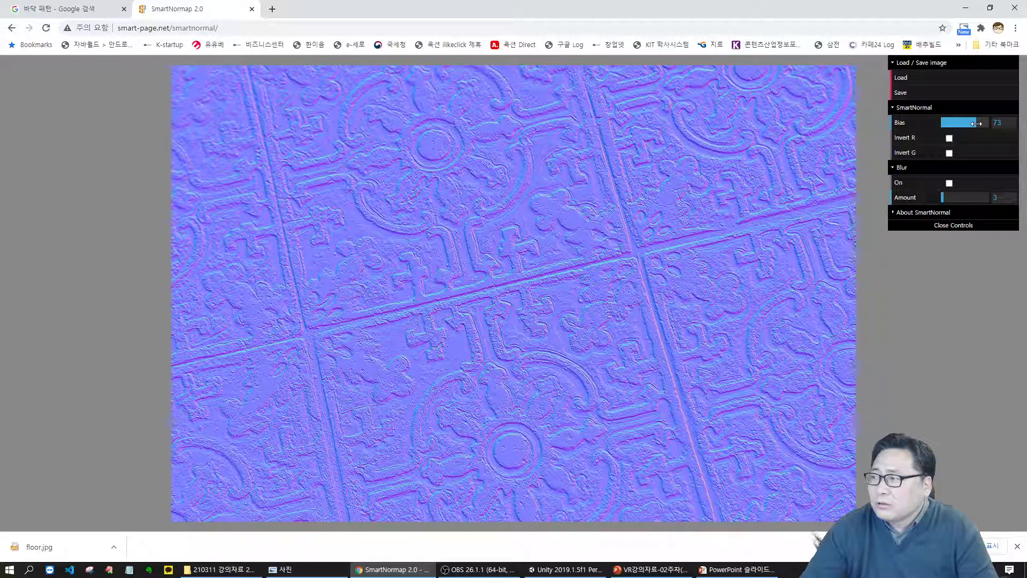
{"action": "right_click", "coordinate": [454, 213]}
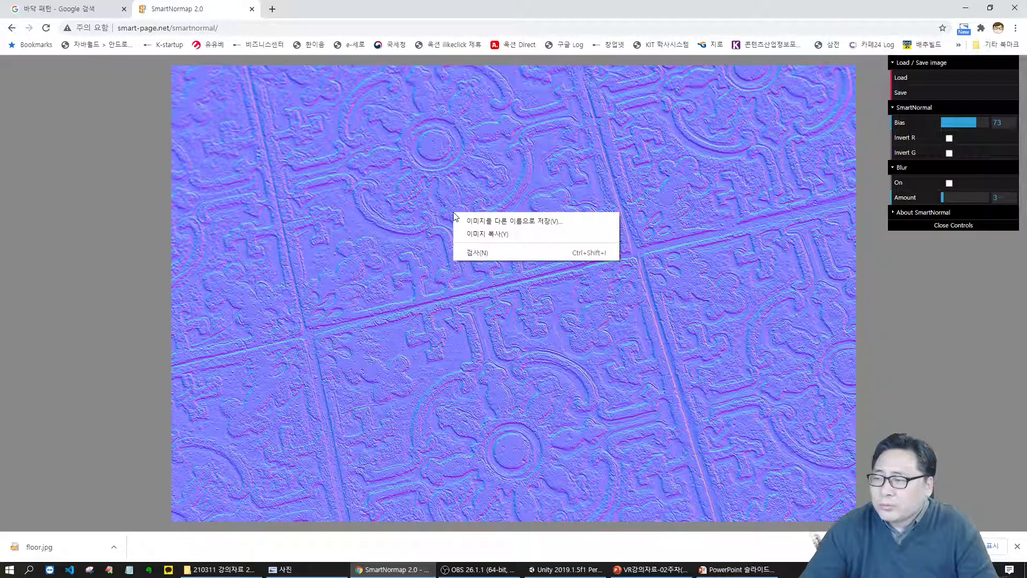
{"action": "left_click", "coordinate": [496, 223]}
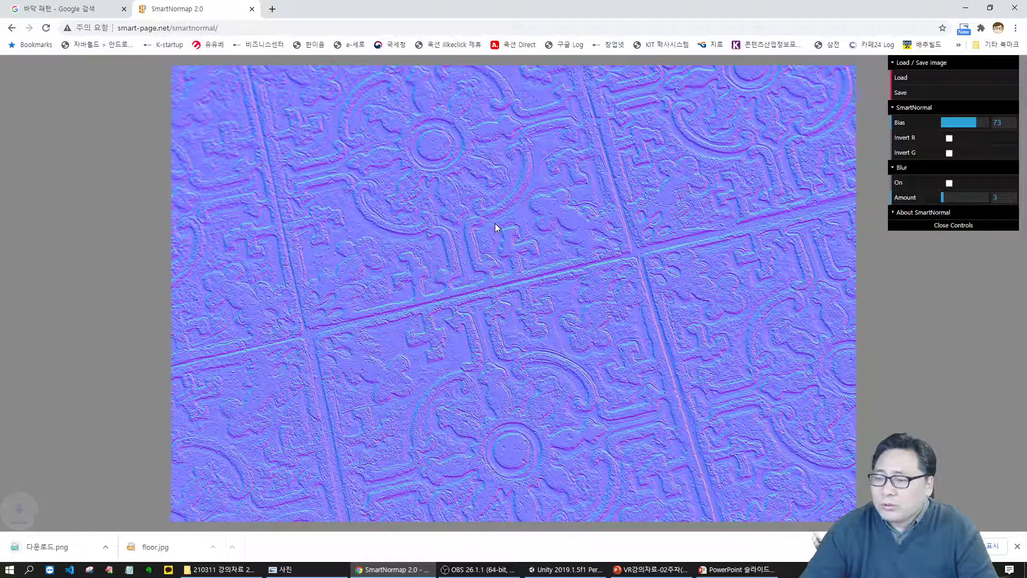
Step: Show the downloaded normal map image in its folder and rename it floor_normal.png
{"action": "left_click", "coordinate": [115, 551]}
{"action": "left_click", "coordinate": [145, 511]}
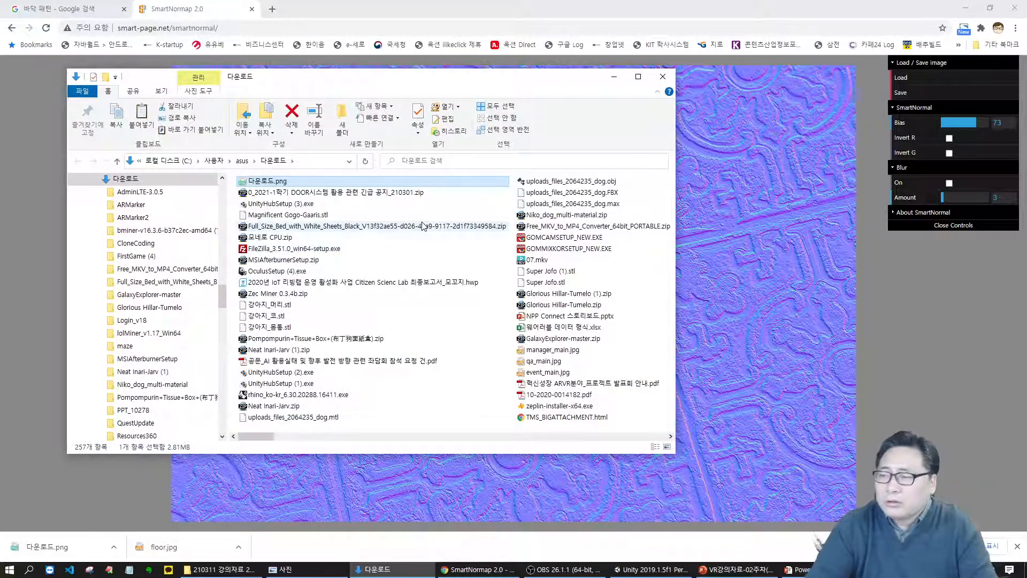
{"action": "key", "text": "F2"}
{"action": "type", "text": "1"}
{"action": "key", "text": "BackSpace"}
{"action": "type", "text": "floor"}
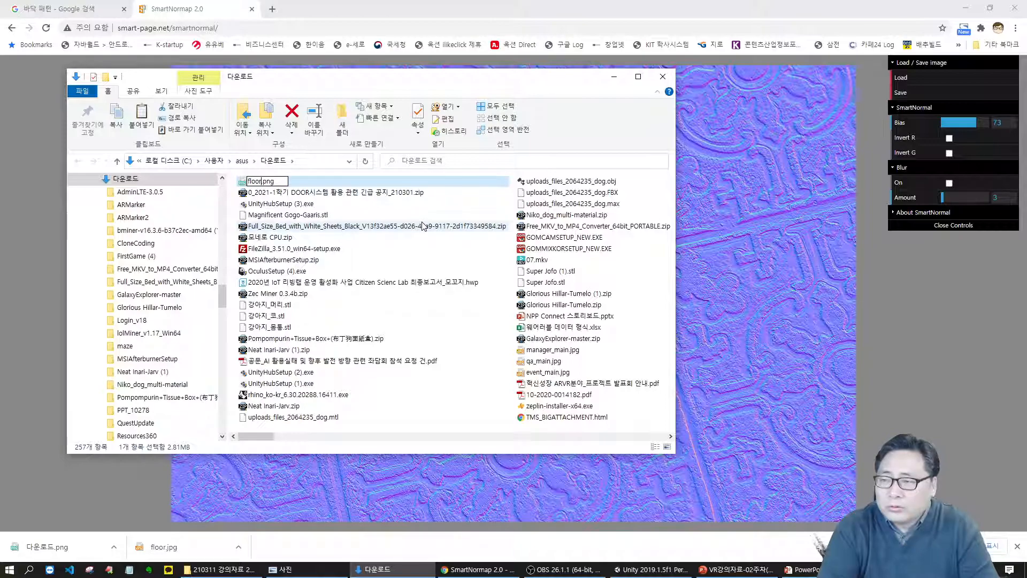
{"action": "type", "text": "_nor"}
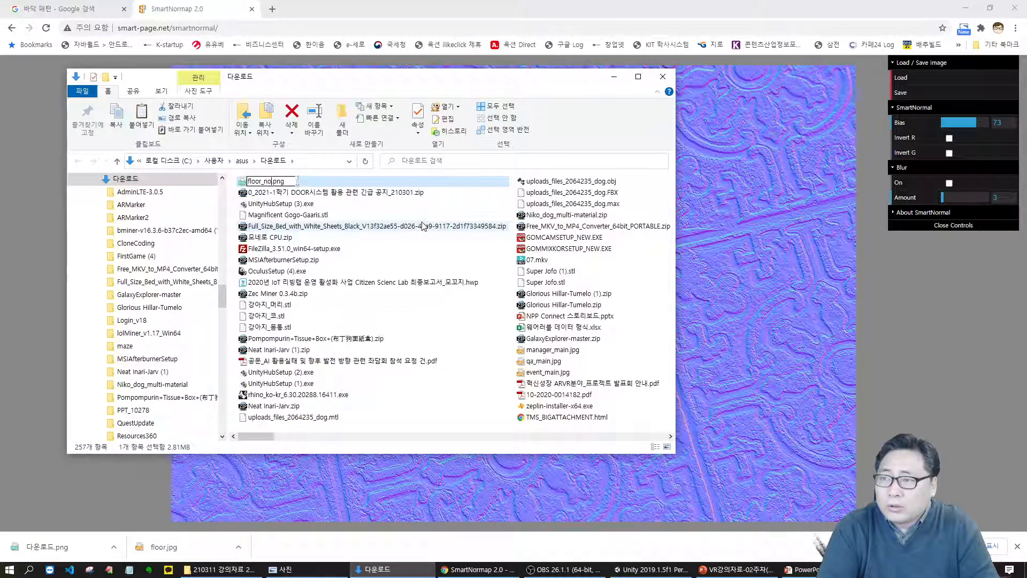
{"action": "type", "text": "mal"}
{"action": "key", "text": "Return"}
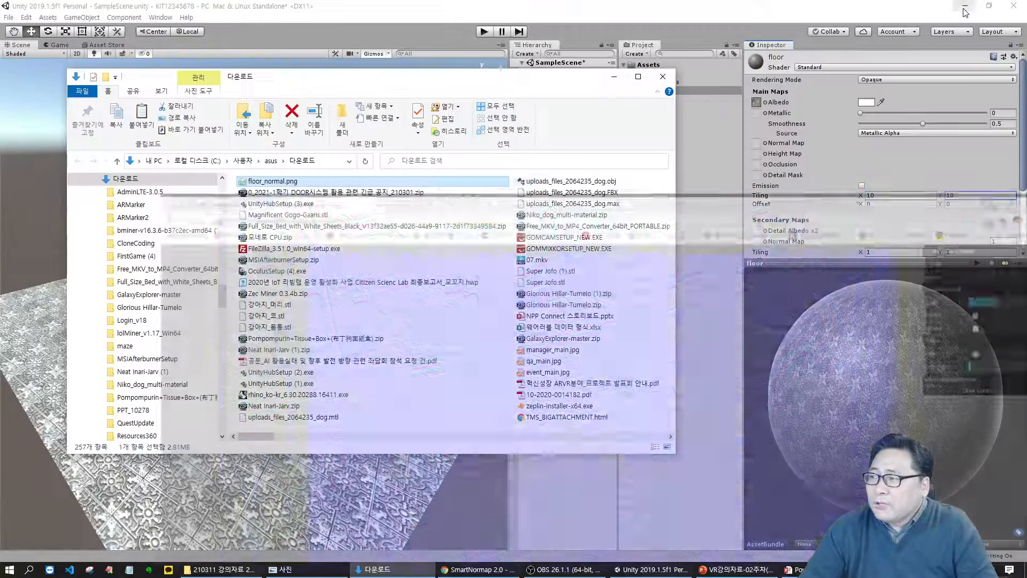
Step: Import floor_normal.png from the Downloads folder into the Unity project's Images folder
{"action": "left_click", "coordinate": [965, 8]}
{"action": "left_click_drag", "start_coordinate": [503, 80], "coordinate": [440, 85]}
{"action": "left_click_drag", "start_coordinate": [213, 191], "coordinate": [649, 80]}
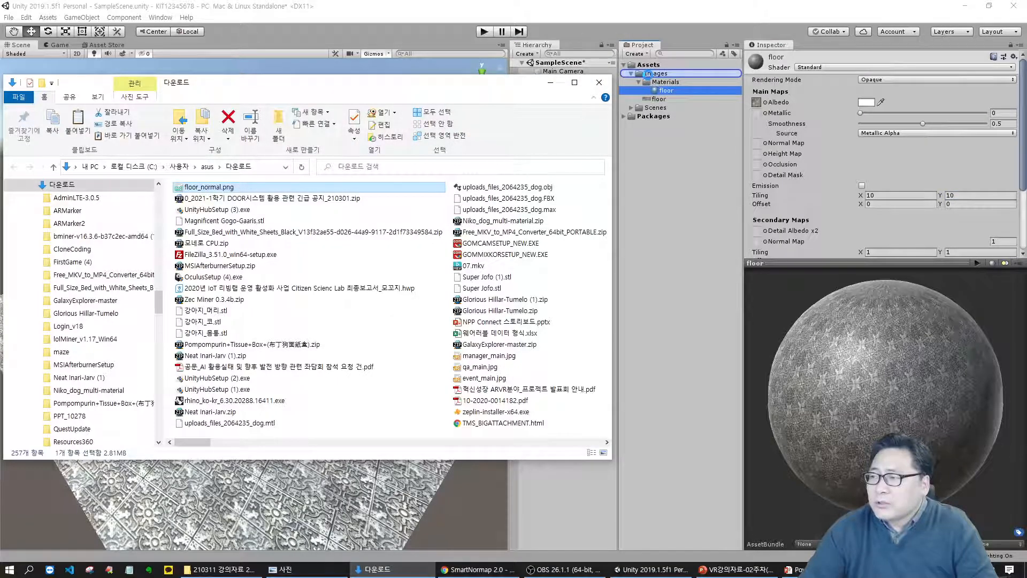
{"action": "left_click", "coordinate": [572, 89]}
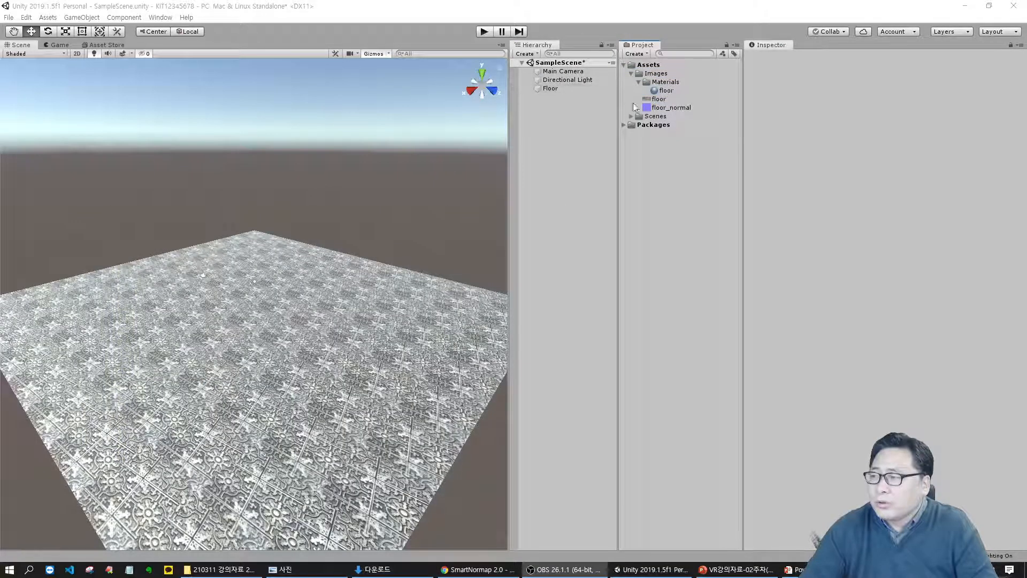
Step: Assign the floor_normal texture to the Normal Map slot of the floor material
{"action": "left_click", "coordinate": [664, 91]}
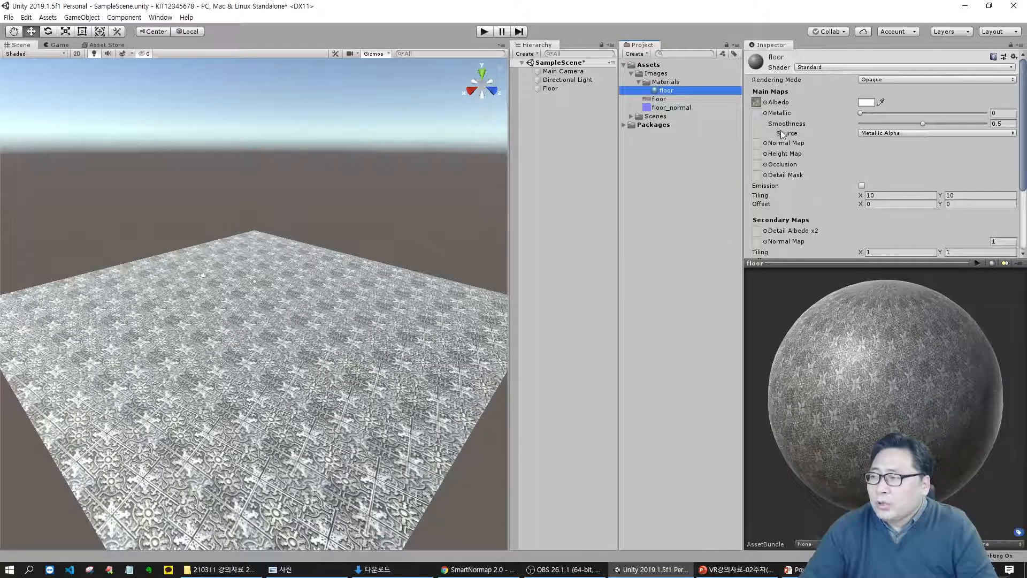
{"action": "mouse_move", "coordinate": [764, 146]}
{"action": "left_mouse_down"}
{"action": "mouse_move", "coordinate": [751, 131]}
{"action": "mouse_move", "coordinate": [770, 131]}
{"action": "left_mouse_up"}
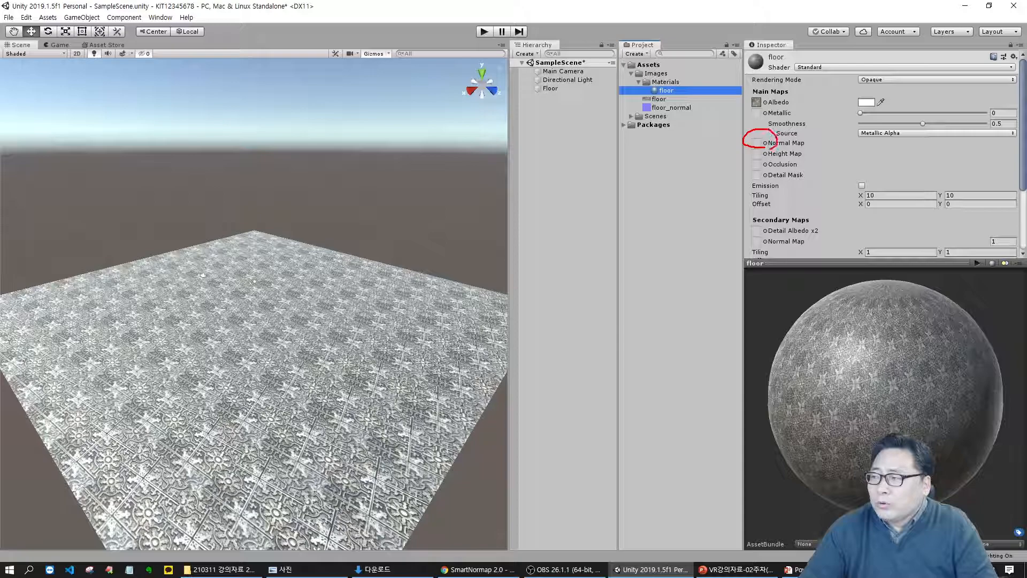
{"action": "mouse_move", "coordinate": [664, 116]}
{"action": "left_mouse_down"}
{"action": "mouse_move", "coordinate": [714, 112]}
{"action": "mouse_move", "coordinate": [685, 131]}
{"action": "mouse_move", "coordinate": [745, 141]}
{"action": "left_mouse_up"}
{"action": "left_click_drag", "start_coordinate": [745, 146], "coordinate": [725, 151]}
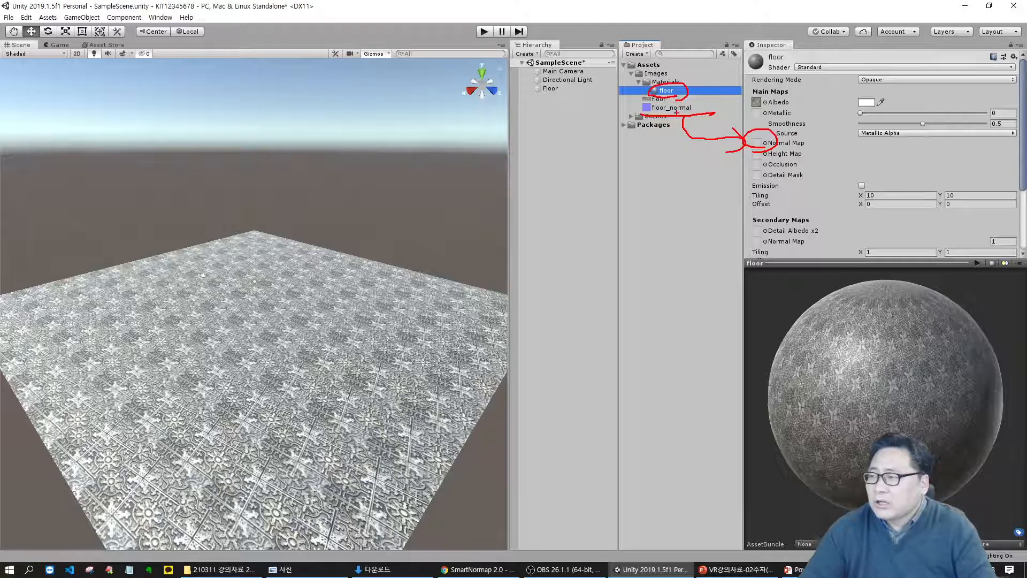
{"action": "key", "text": "Escape"}
{"action": "left_click_drag", "start_coordinate": [681, 112], "coordinate": [757, 145]}
Step: Compare the floor's relief up close by switching its Normal Map between None and floor_normal, finishing on floor_normal
{"action": "scroll", "coordinate": [318, 342], "scroll_direction": "up", "scroll_amount": 5}
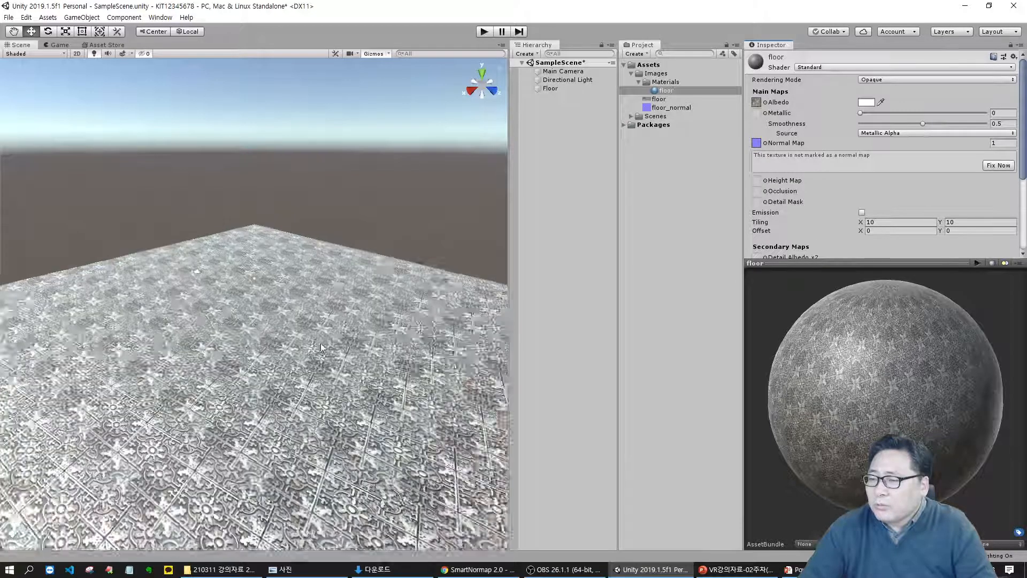
{"action": "scroll", "coordinate": [319, 340], "scroll_direction": "up", "scroll_amount": 10}
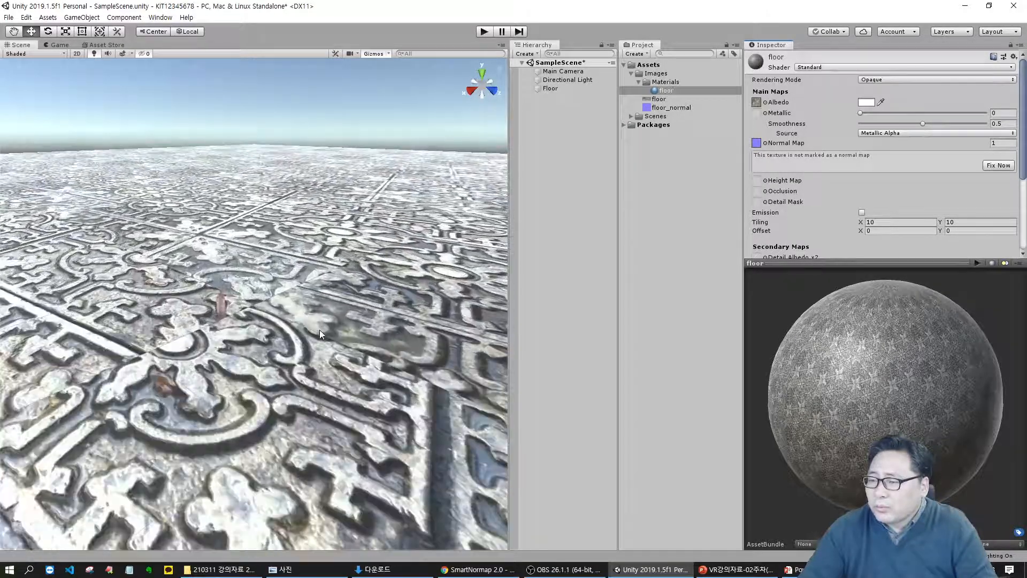
{"action": "scroll", "coordinate": [319, 333], "scroll_direction": "down", "scroll_amount": 5}
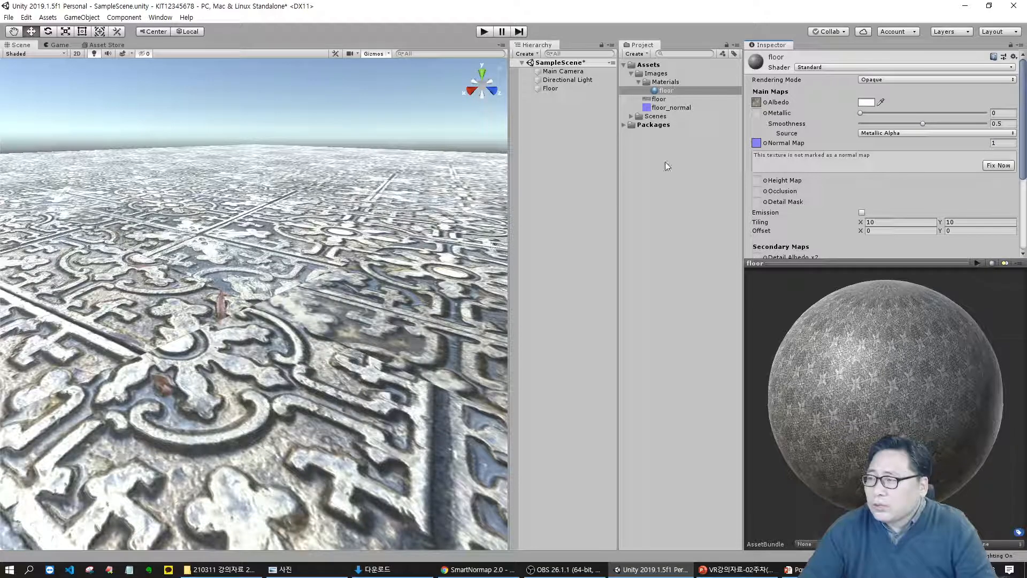
{"action": "left_click", "coordinate": [765, 144]}
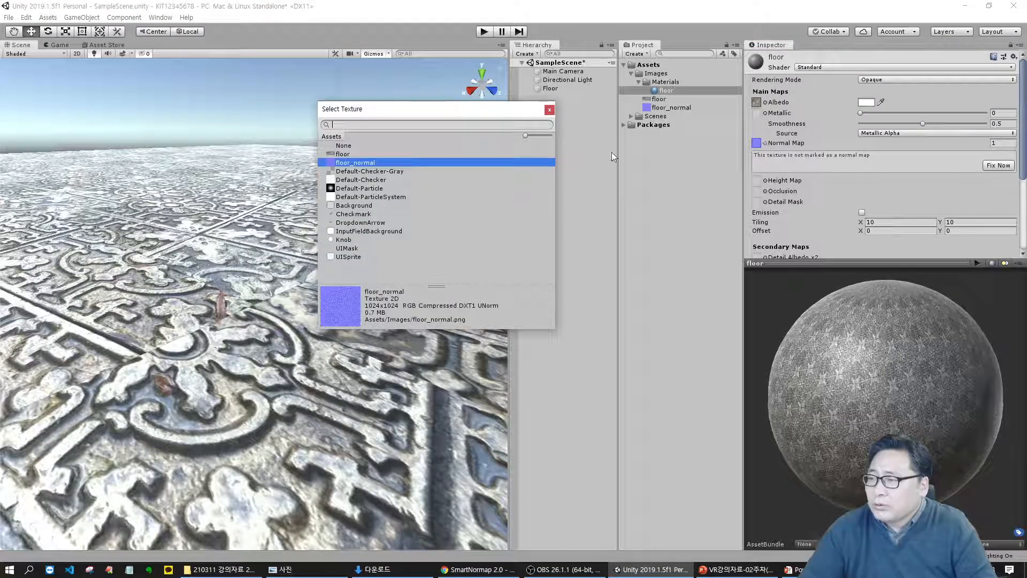
{"action": "left_click", "coordinate": [327, 145]}
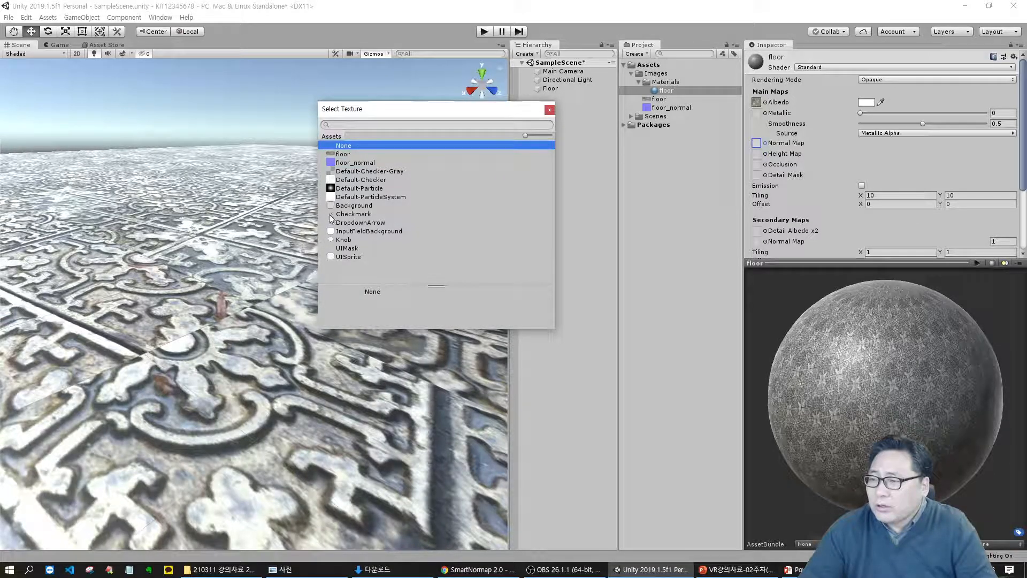
{"action": "left_click", "coordinate": [336, 162]}
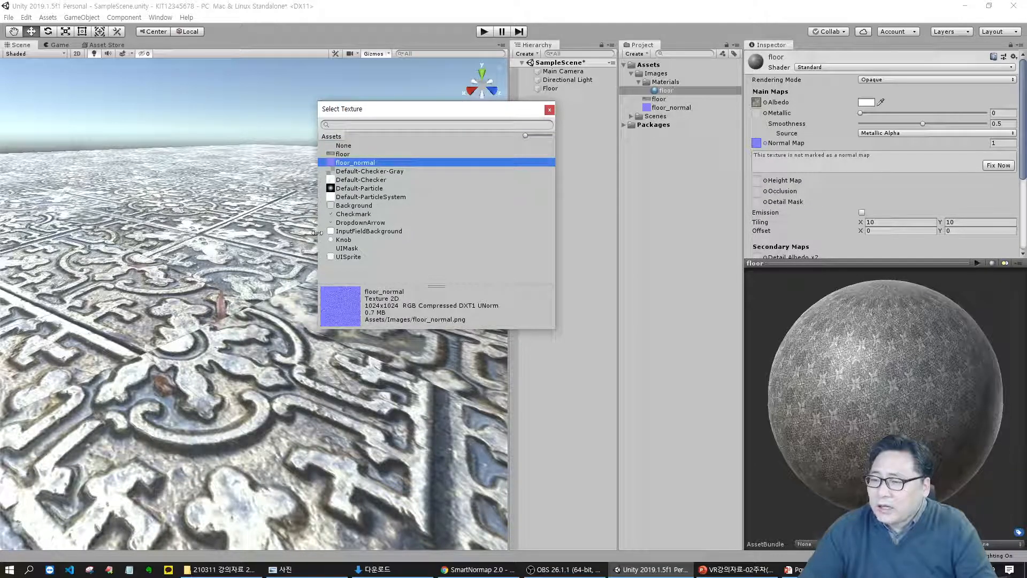
{"action": "left_click", "coordinate": [328, 145]}
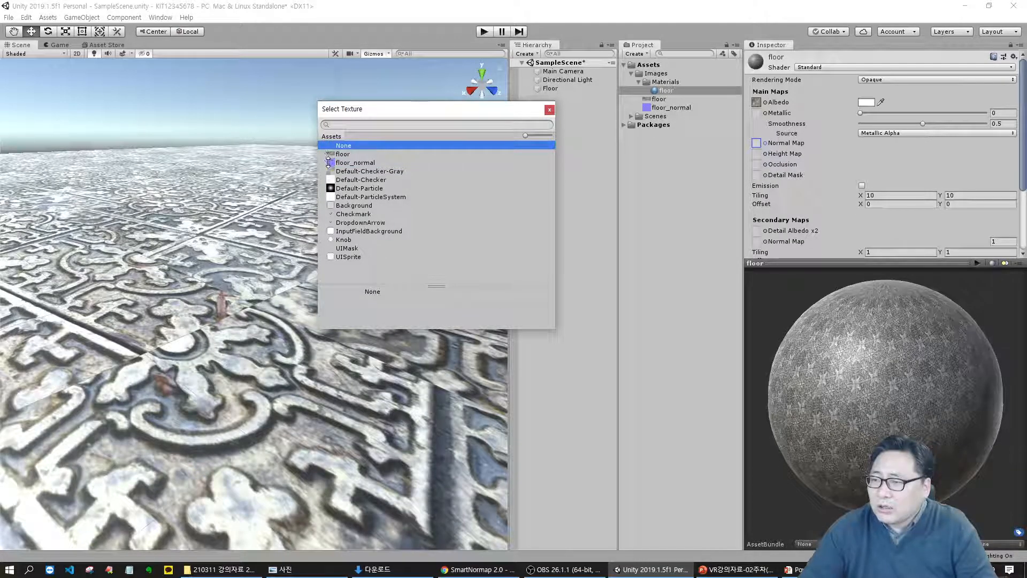
{"action": "left_click", "coordinate": [333, 162]}
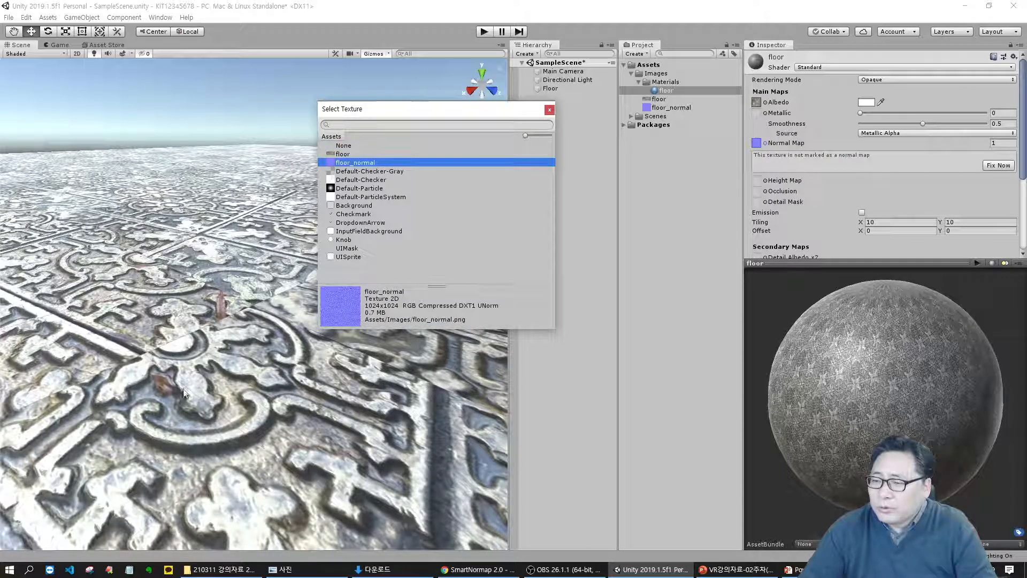
{"action": "left_click", "coordinate": [549, 110]}
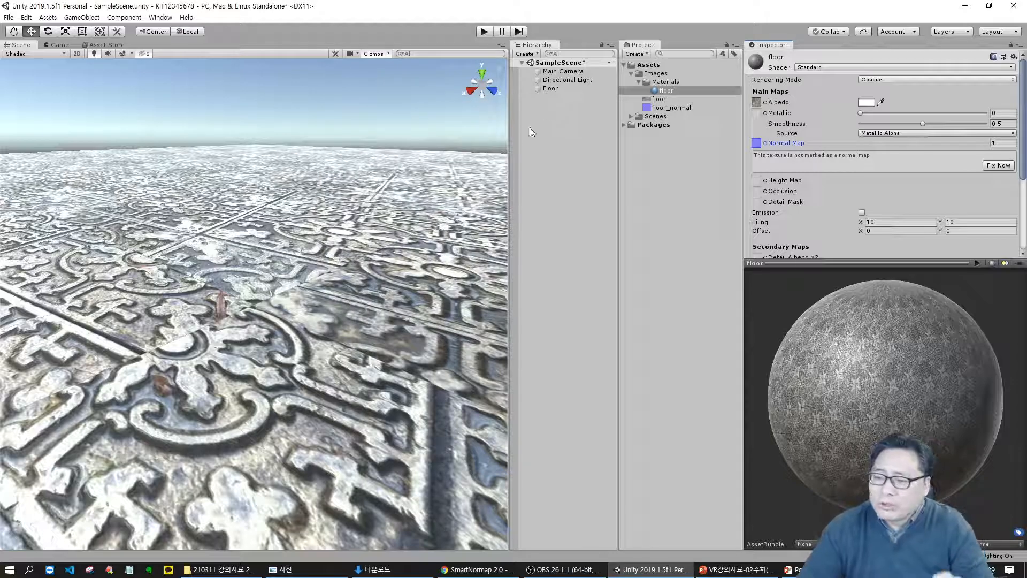
Step: Examine the floor's surface relief from close range and from afar, and widen the Scene view
{"action": "left_click_drag", "start_coordinate": [290, 383], "coordinate": [255, 427], "text": "alt"}
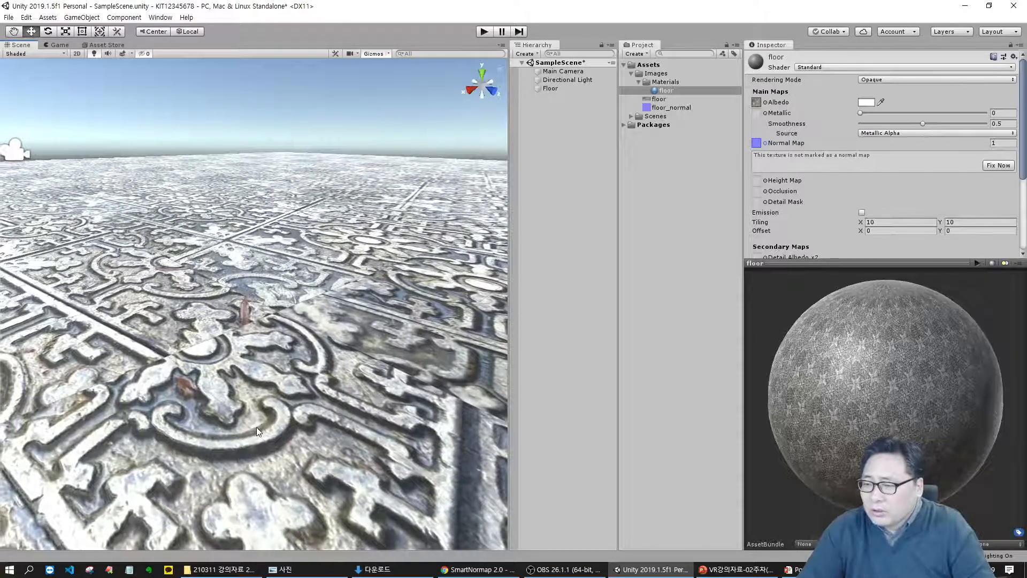
{"action": "scroll", "coordinate": [261, 423], "scroll_direction": "up", "scroll_amount": 5}
{"action": "scroll", "coordinate": [261, 422], "scroll_direction": "down", "scroll_amount": 3}
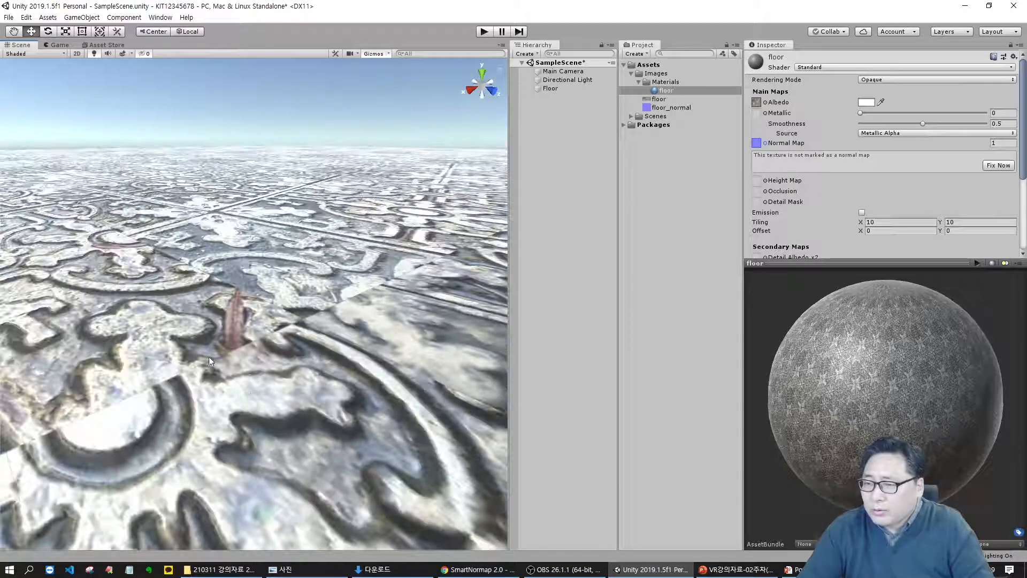
{"action": "scroll", "coordinate": [201, 356], "scroll_direction": "down", "scroll_amount": 5}
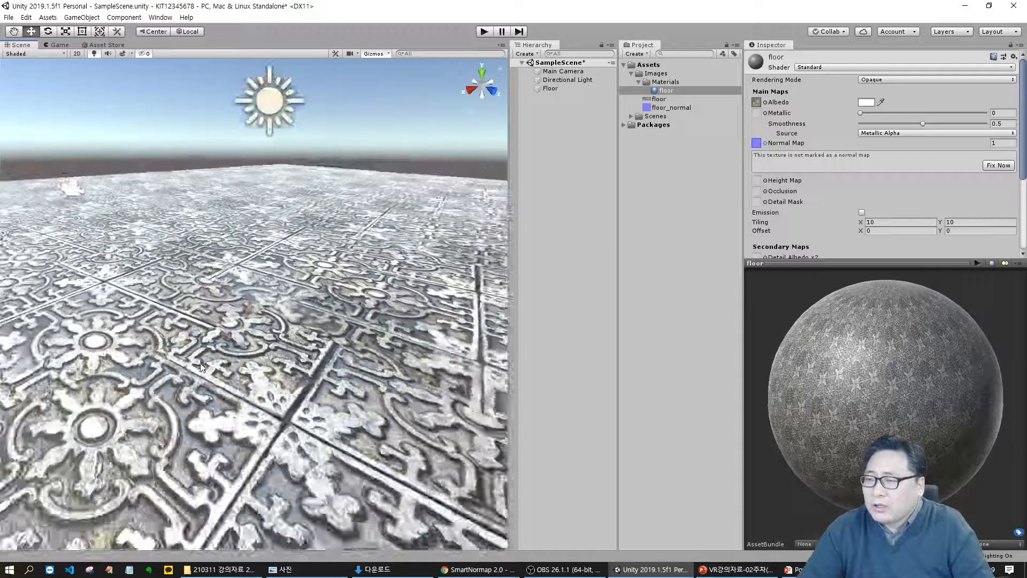
{"action": "scroll", "coordinate": [203, 358], "scroll_direction": "down", "scroll_amount": 8}
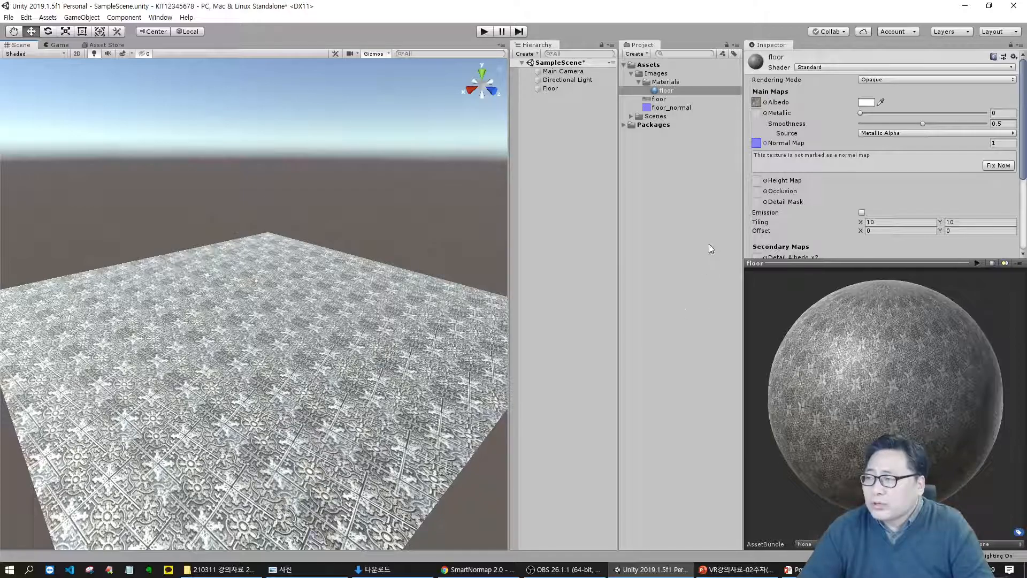
{"action": "left_click_drag", "start_coordinate": [508, 177], "coordinate": [645, 176]}
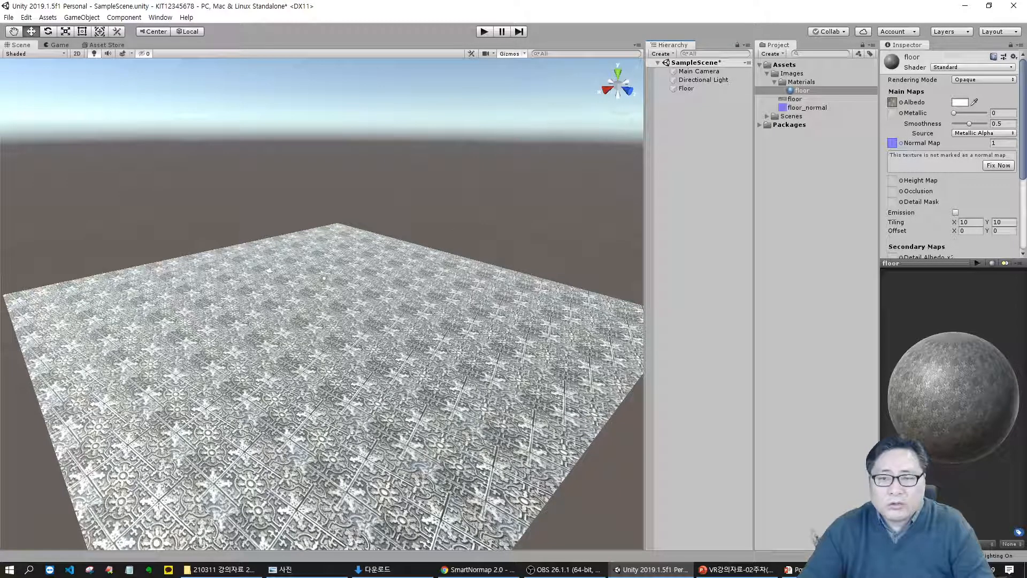
{"action": "key", "text": "alt+Tab"}
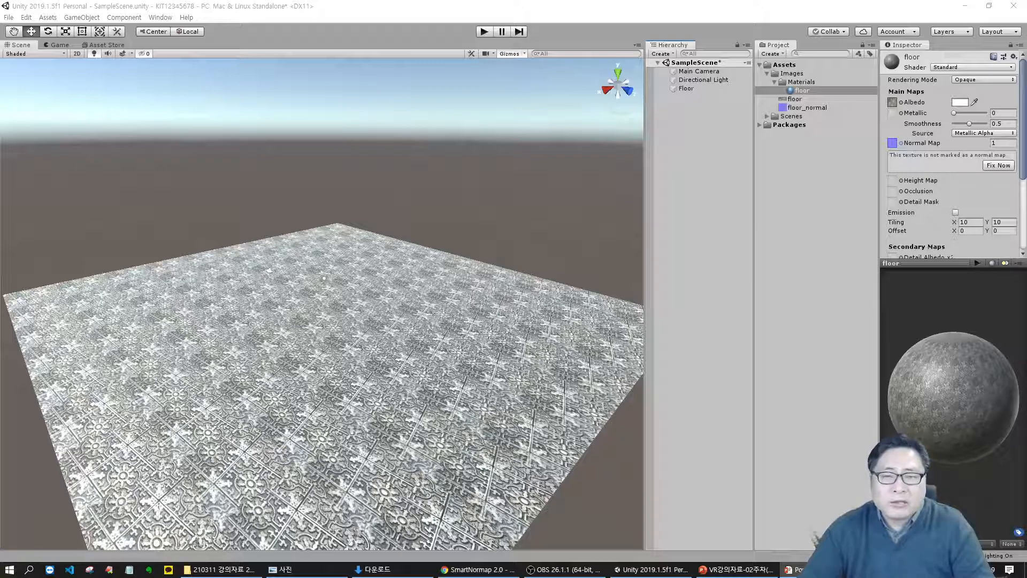